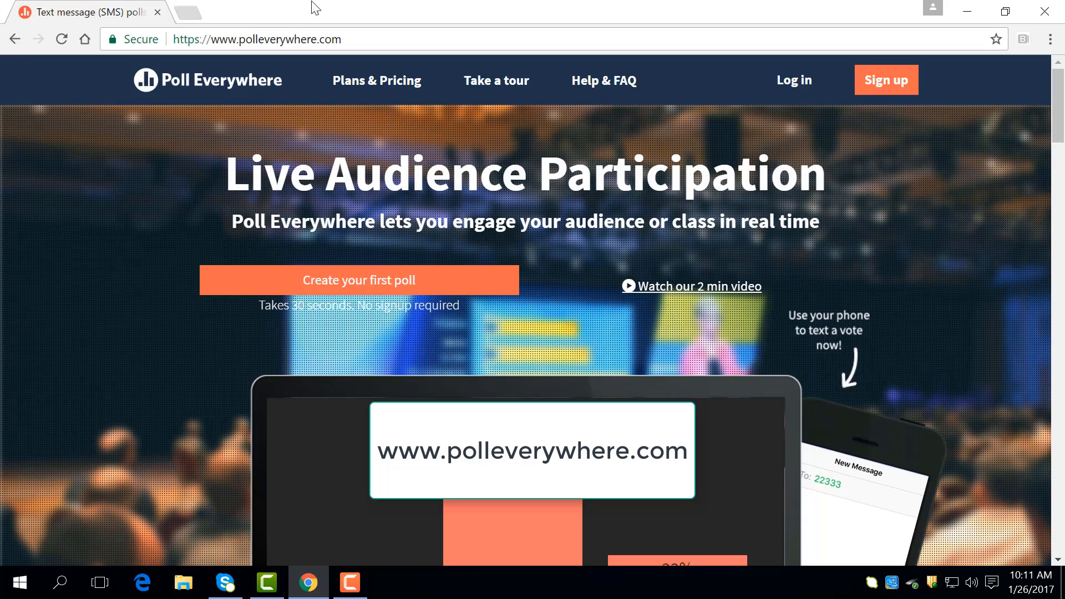
Step: Sign in with the account e-mail and password to reach the My polls dashboard
click(784, 86)
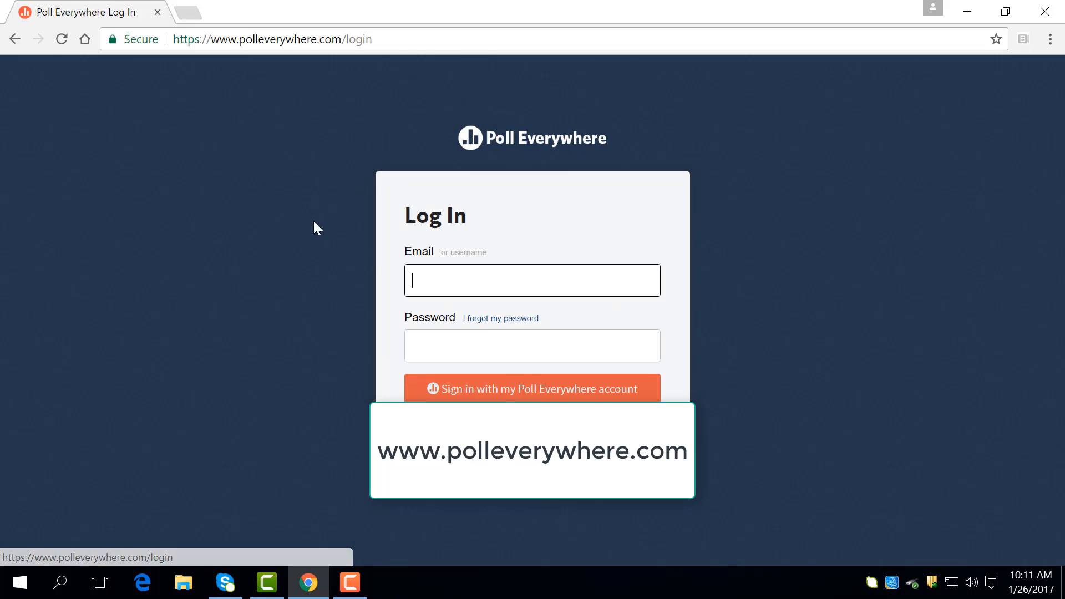
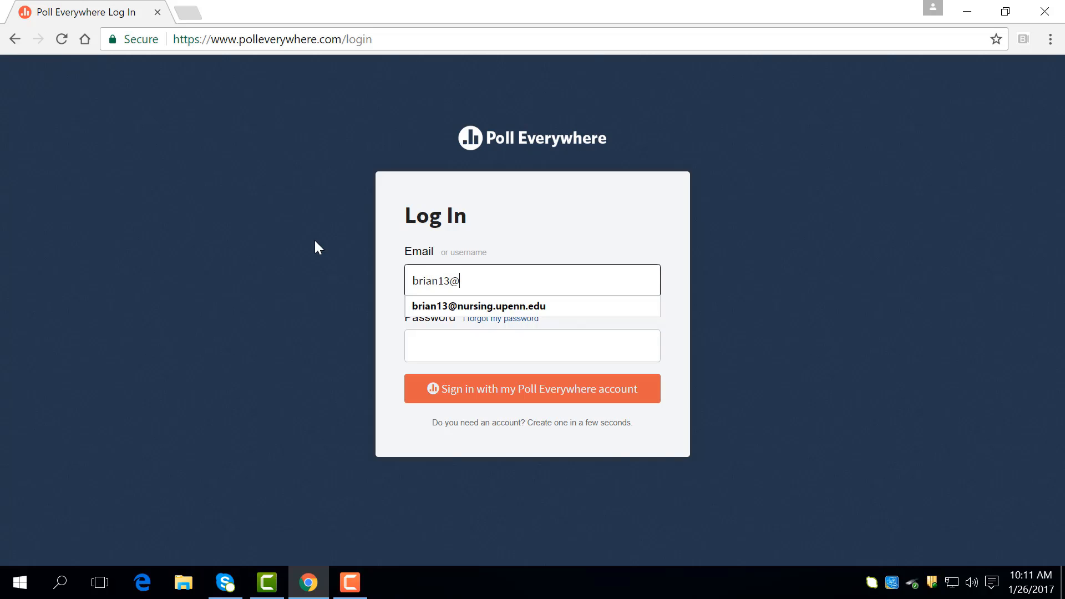
key(Tab)
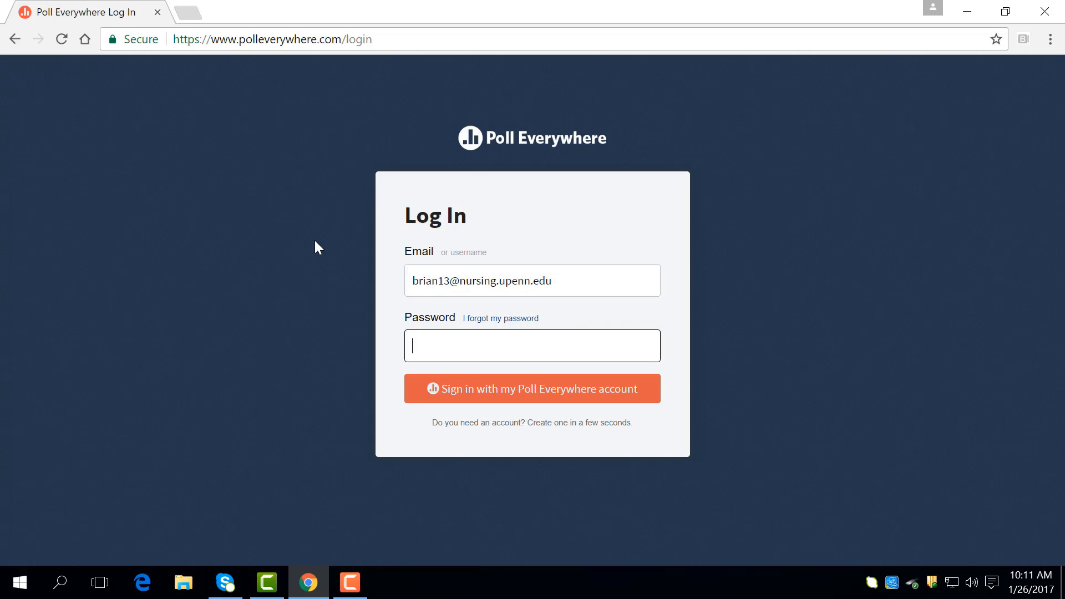
text(••••••••)
key(Return)
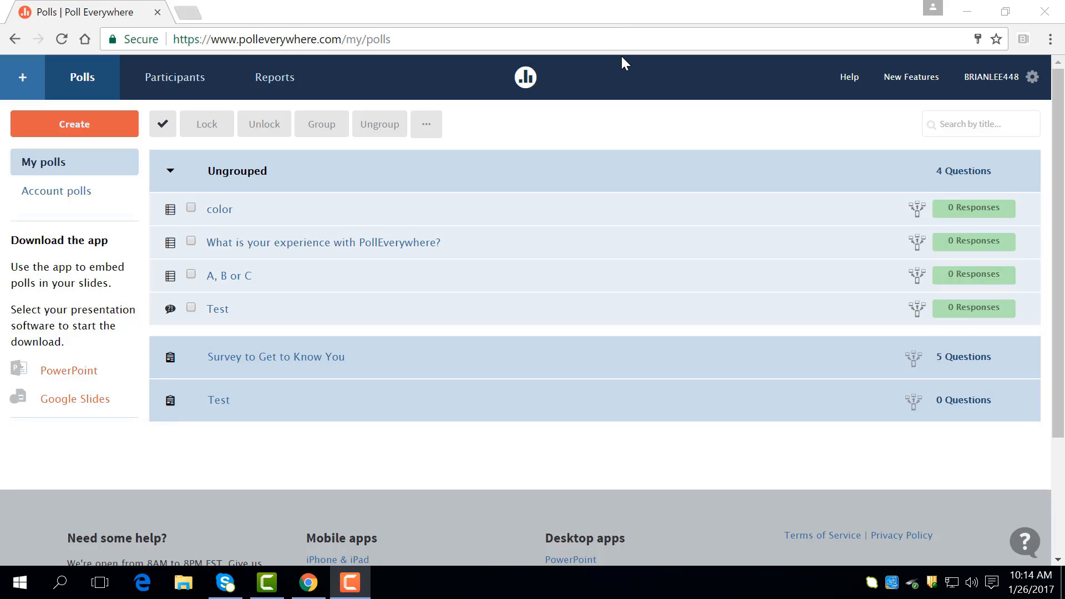
Step: Create a new poll asking 'How do I use Polleverywhere?'
click(119, 133)
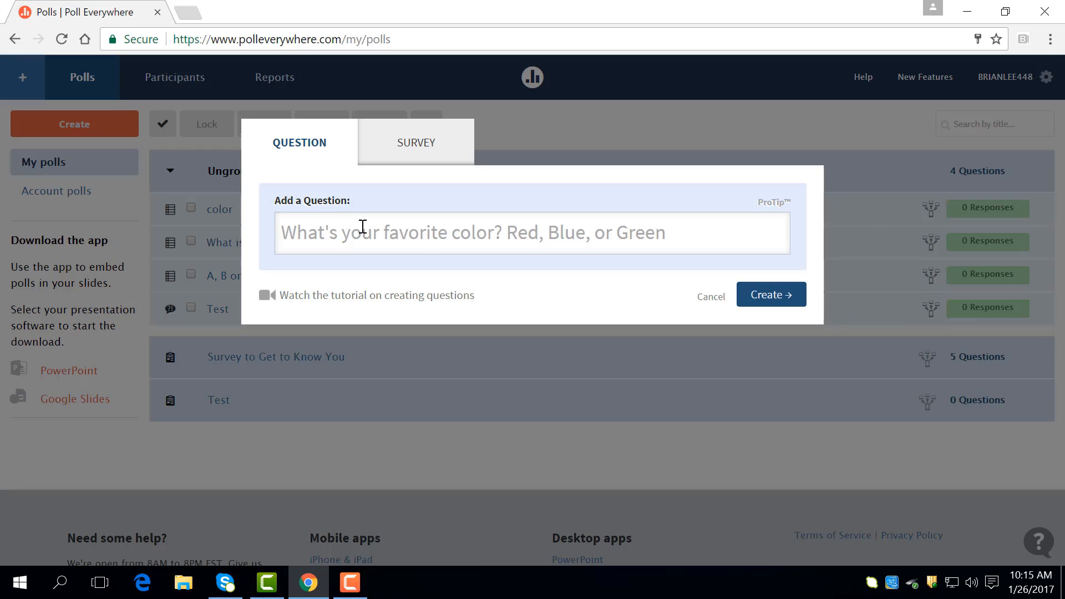
text(How do )
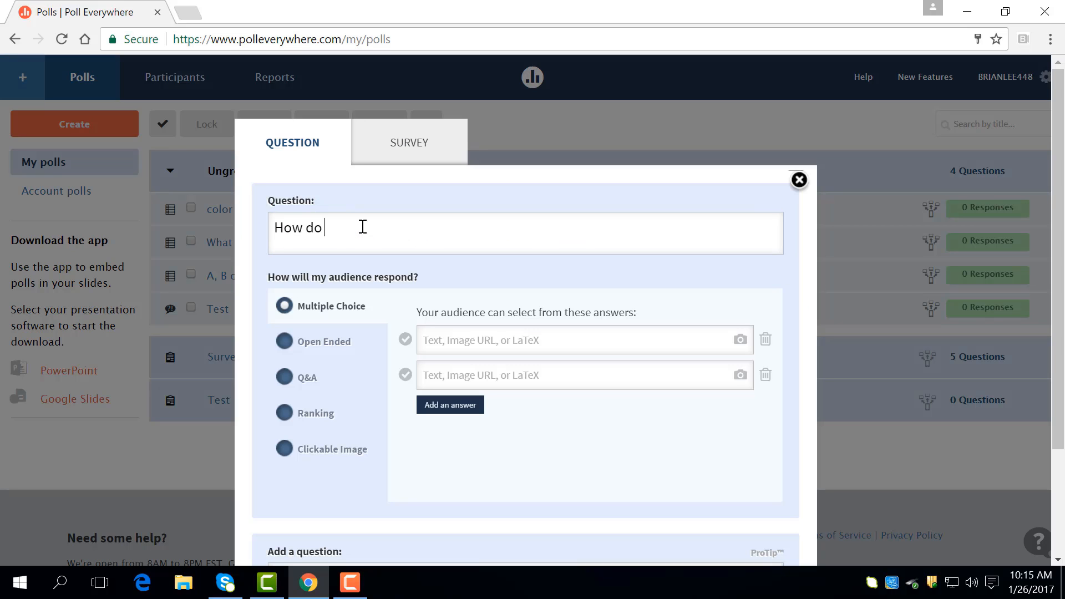
text(I use Polleverywhere?)
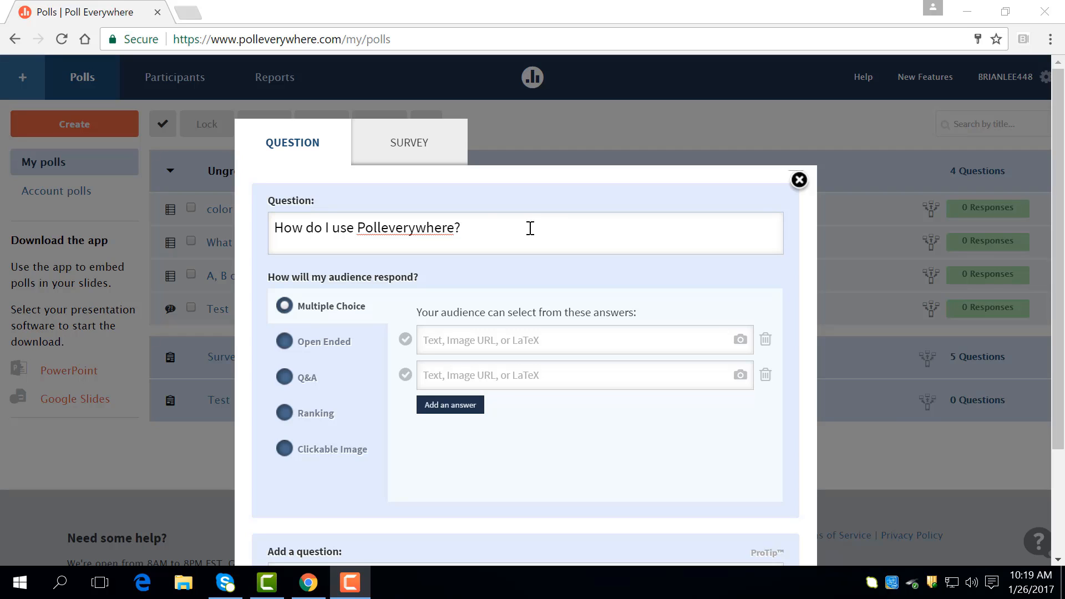
Step: Add two answer choices, then try Open Ended with Word Cloud, Cluster and Text Wall displays
click(464, 405)
click(463, 444)
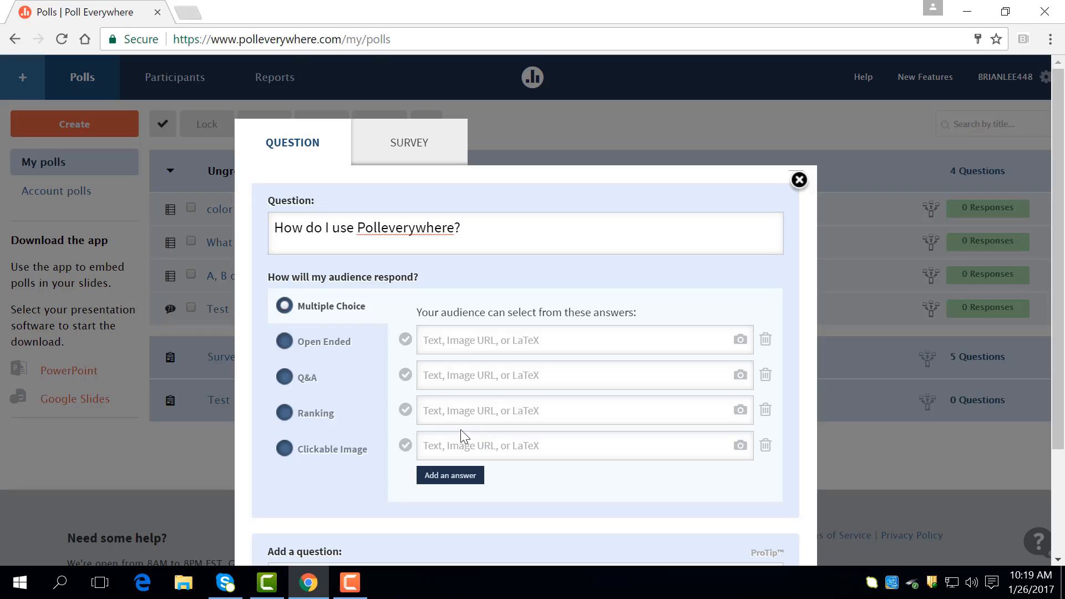
click(357, 354)
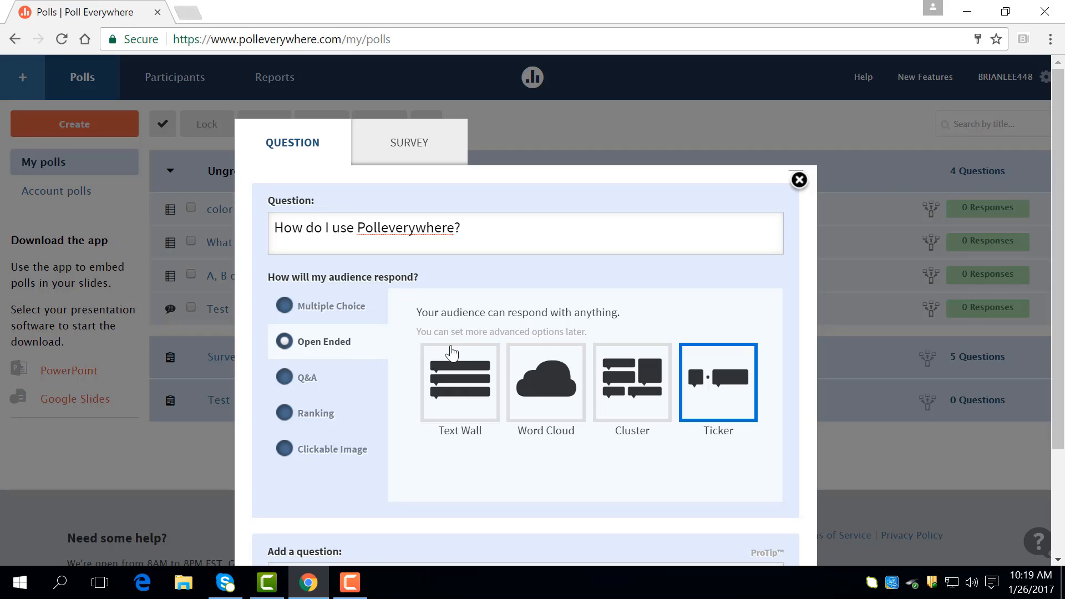
click(529, 395)
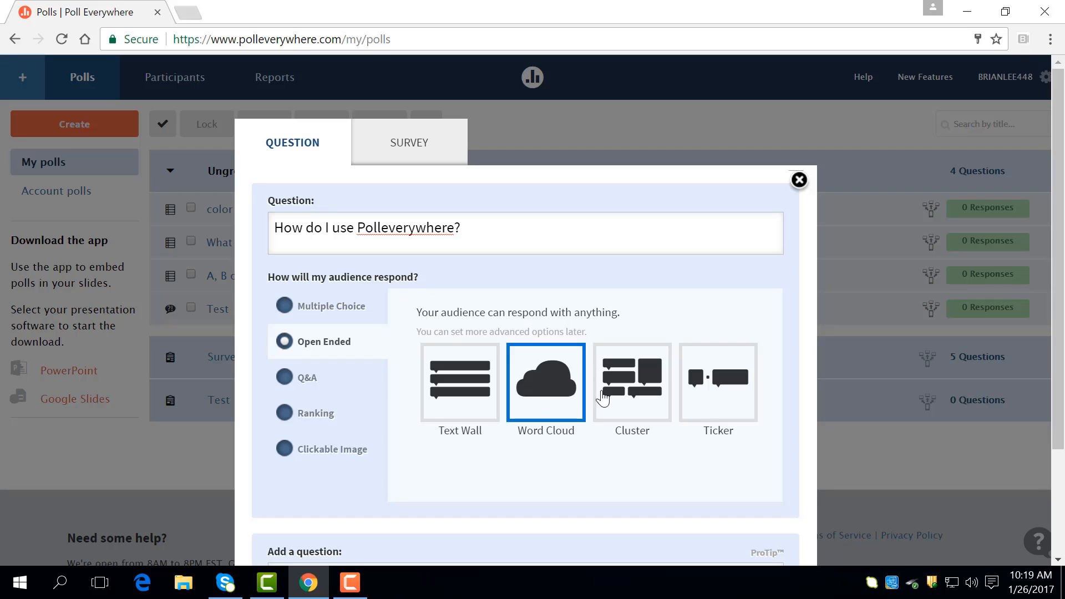
click(627, 398)
click(451, 395)
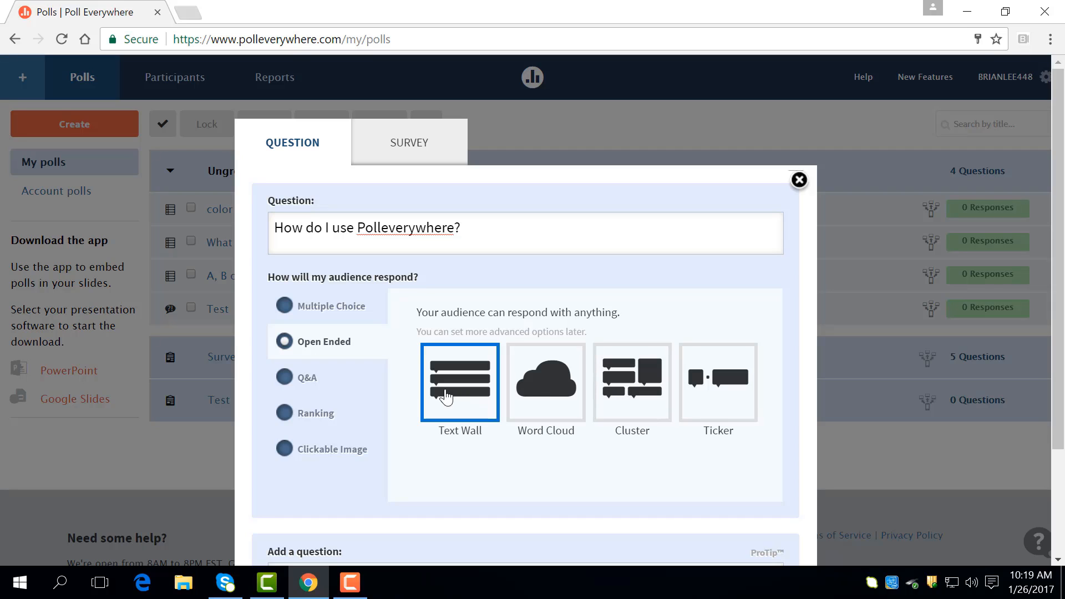
Step: Try the Q&A and Ranking response types, then settle on Clickable Image
click(359, 382)
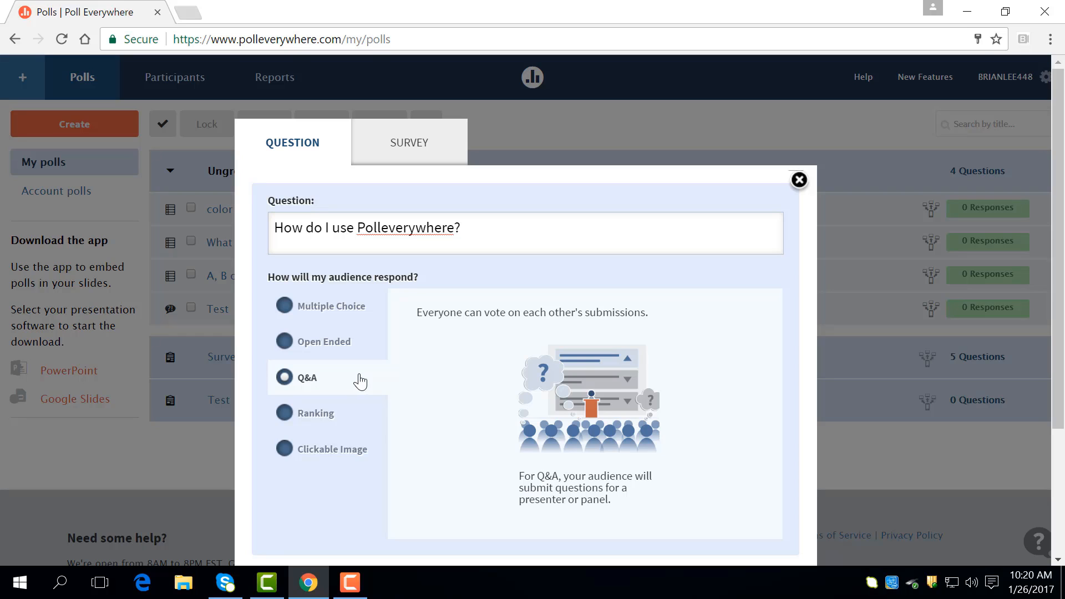
click(336, 423)
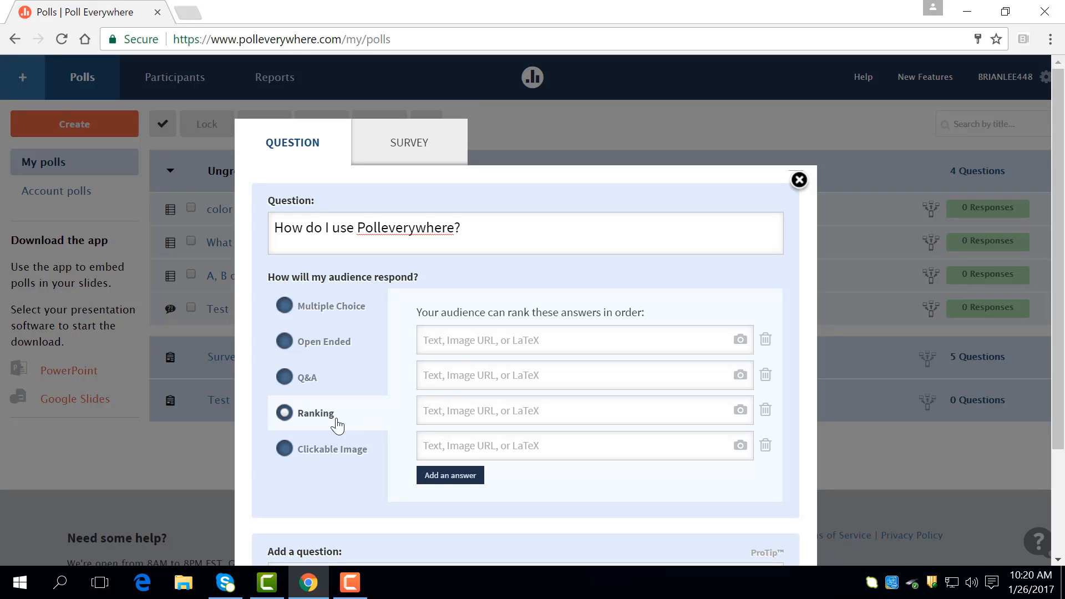
click(338, 450)
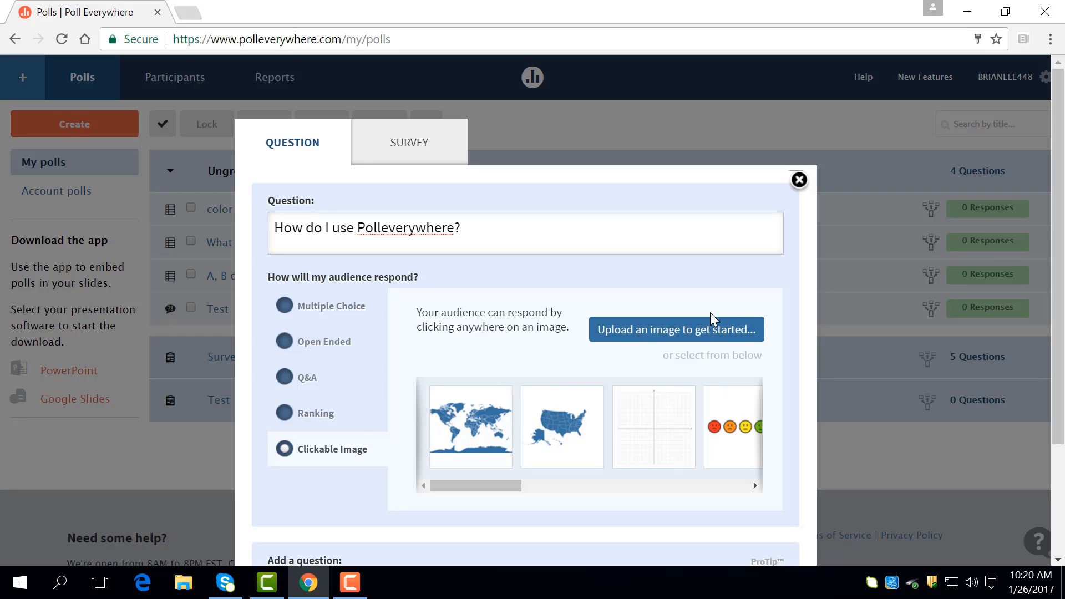
scroll(531, 518, down, 3)
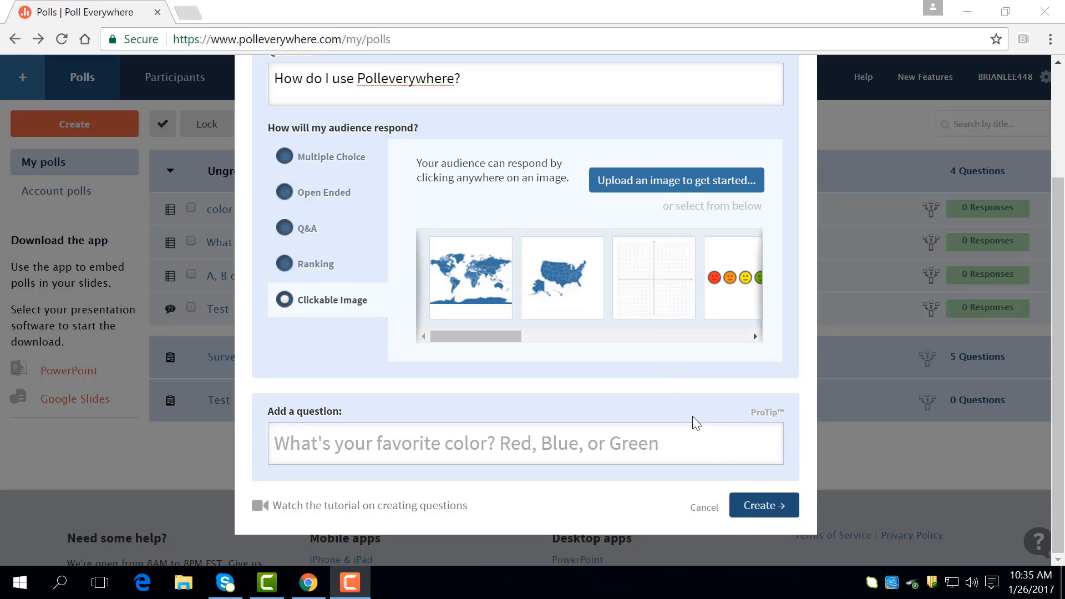
Step: Choose the world map image and create the clickable-image poll
click(488, 303)
scroll(739, 478, down, 2)
click(756, 506)
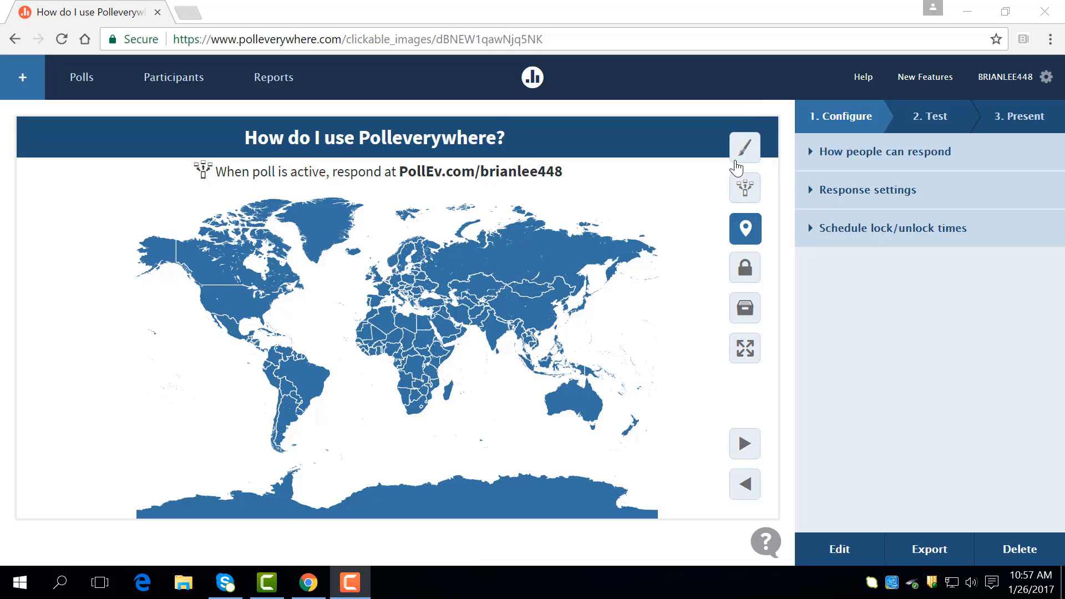
Step: Check the poll's Visual settings, then activate the world-map poll
click(744, 146)
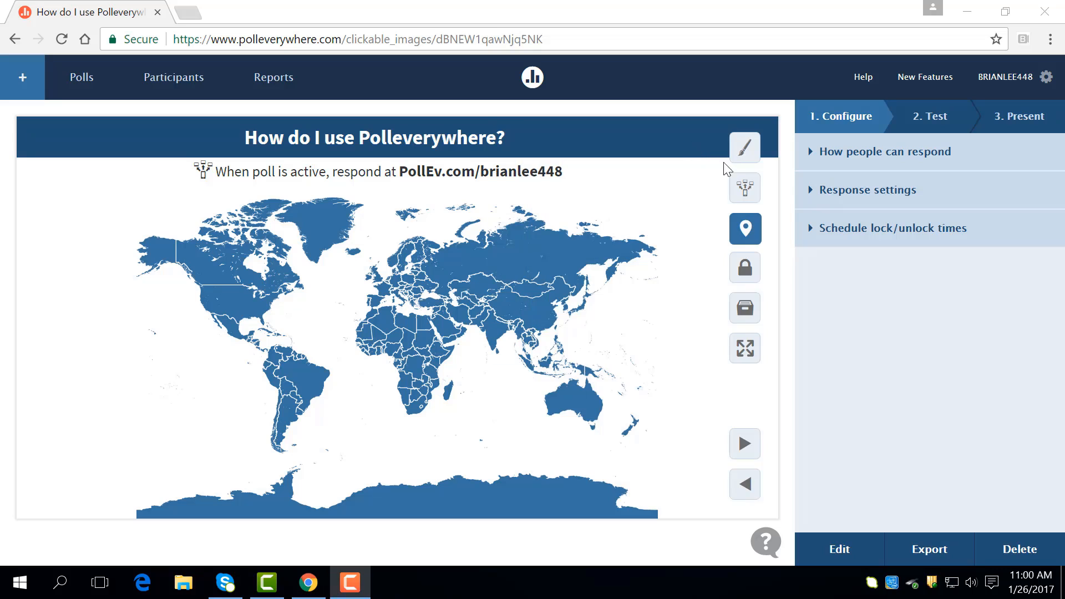
mouse_move(746, 191)
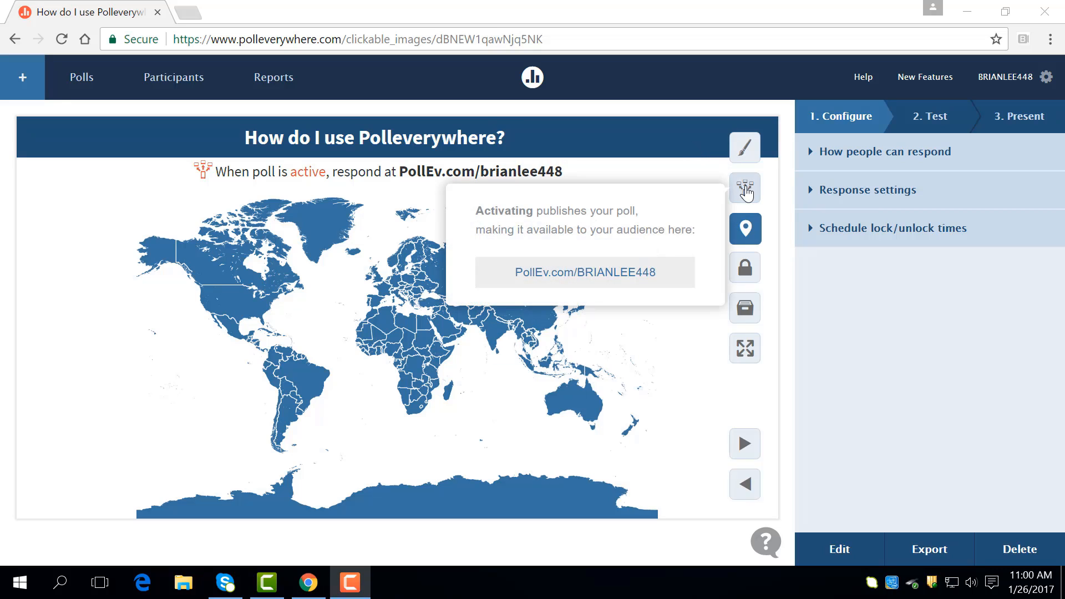
click(747, 191)
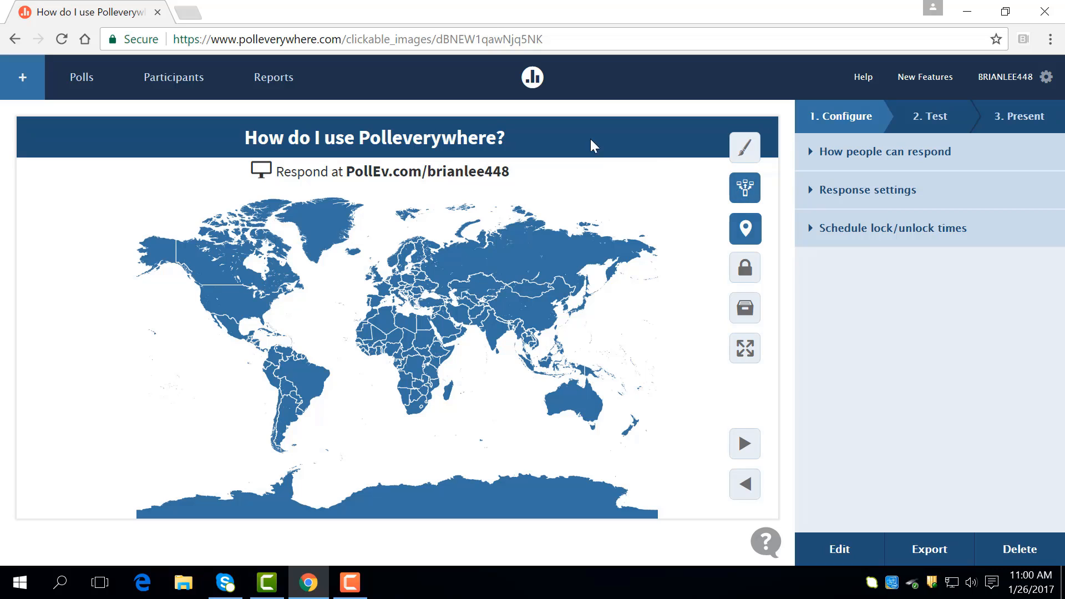
Step: On the audience response page, drop a test pin on the eastern United States
click(466, 172)
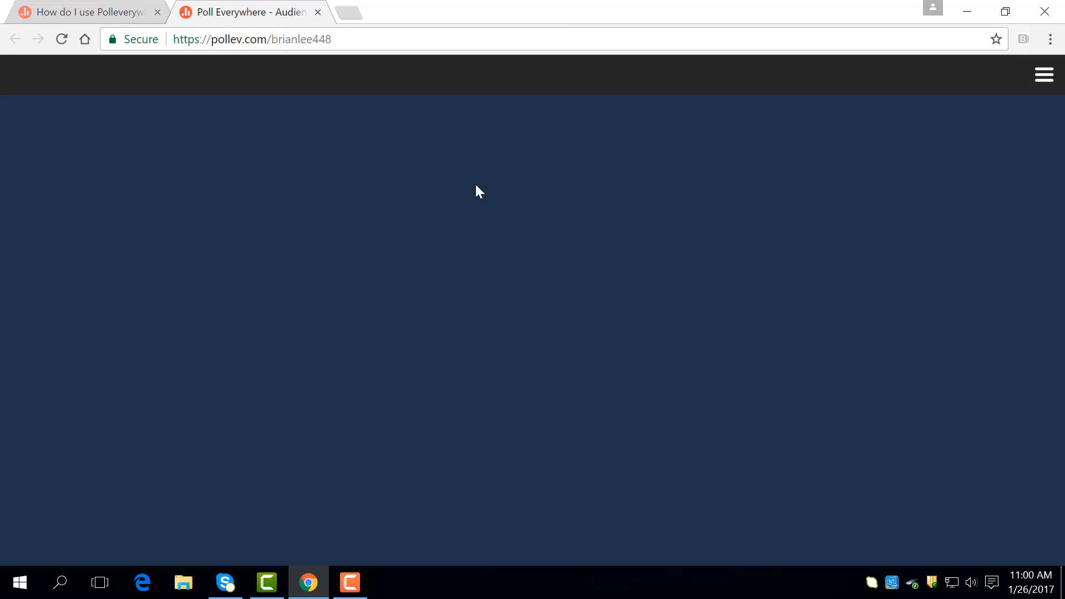
scroll(346, 305, down, 2)
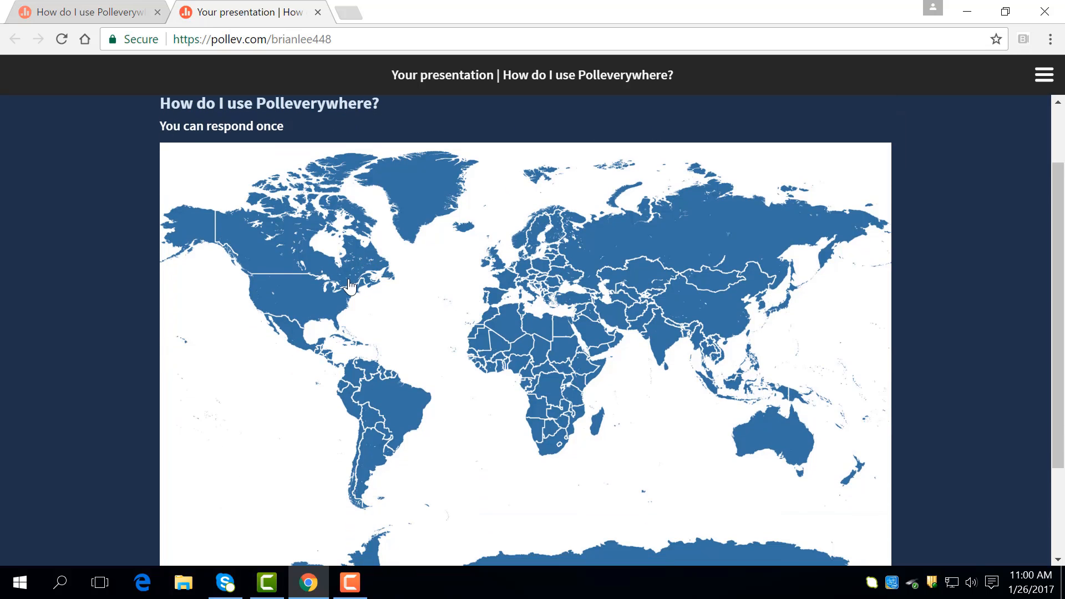
click(346, 305)
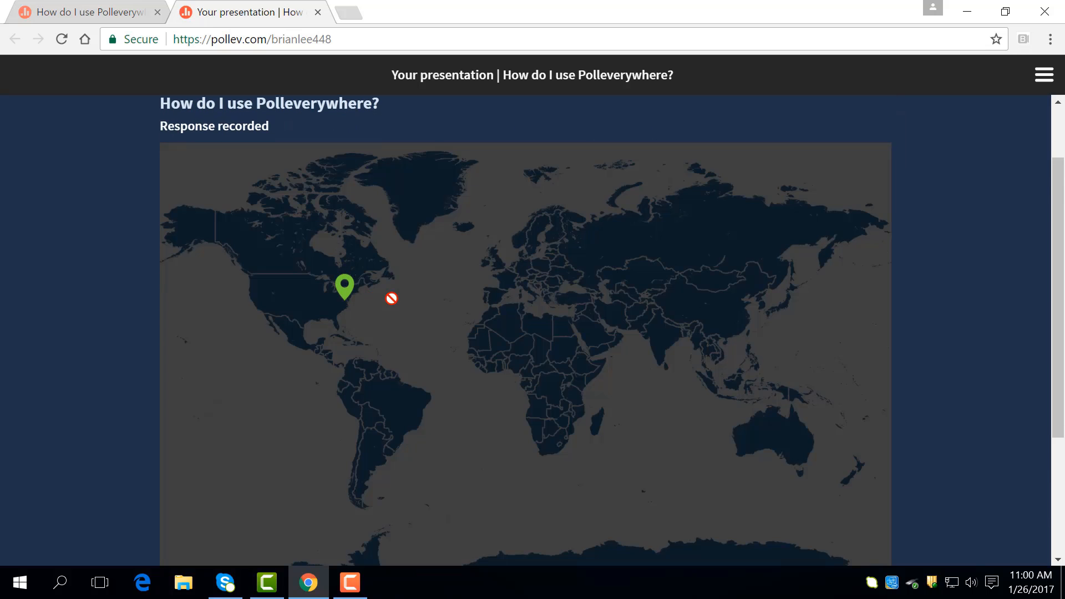
Step: Back on the presenter page, deactivate the map poll and recheck the response page
click(78, 10)
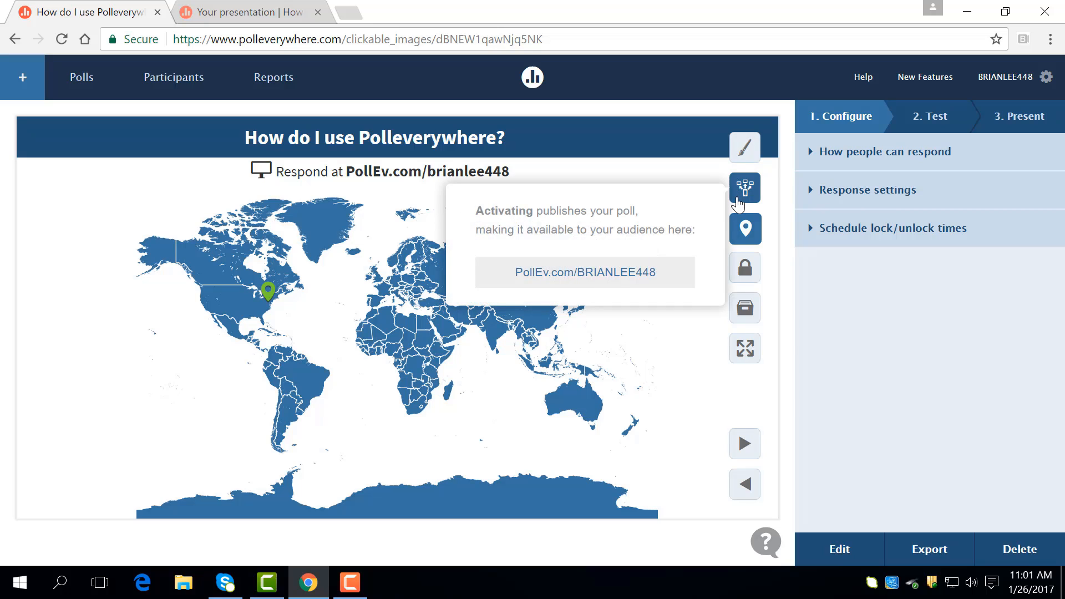
click(737, 199)
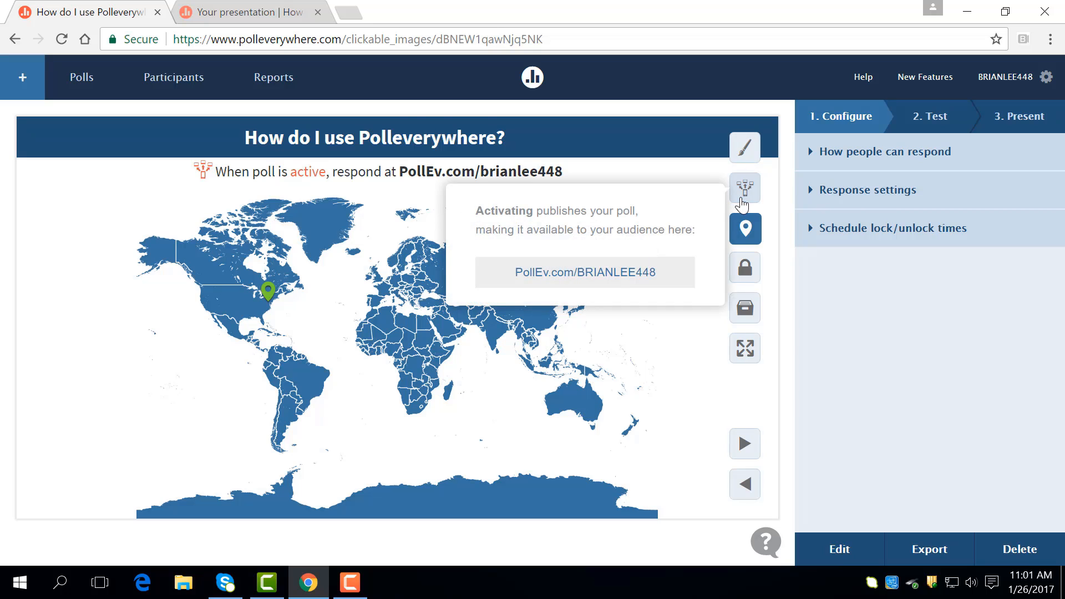
click(261, 10)
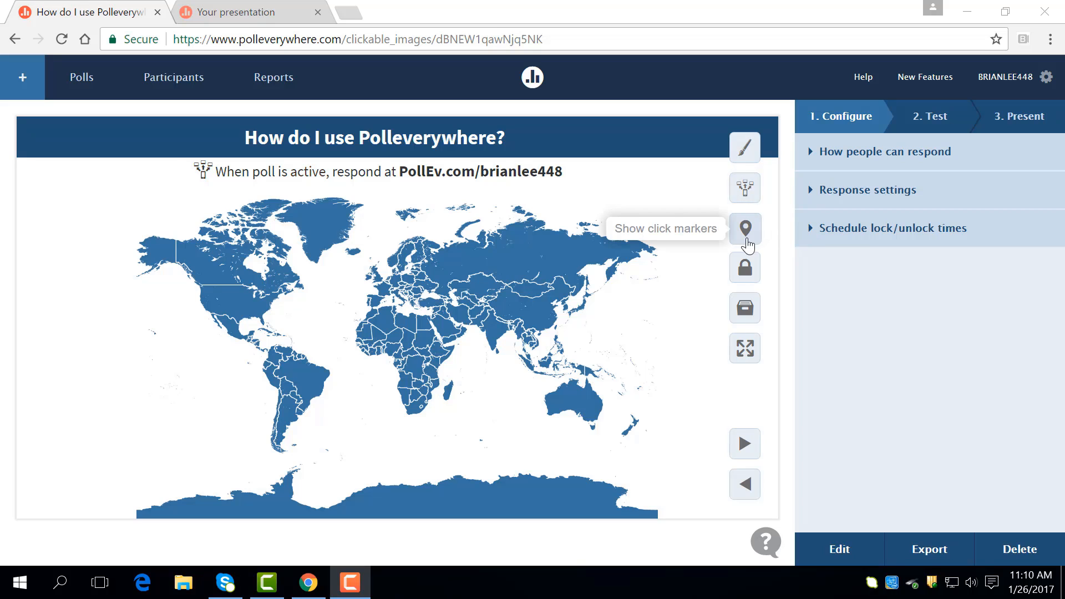
Step: Show then hide the click markers, and lock then unlock the map poll
click(745, 230)
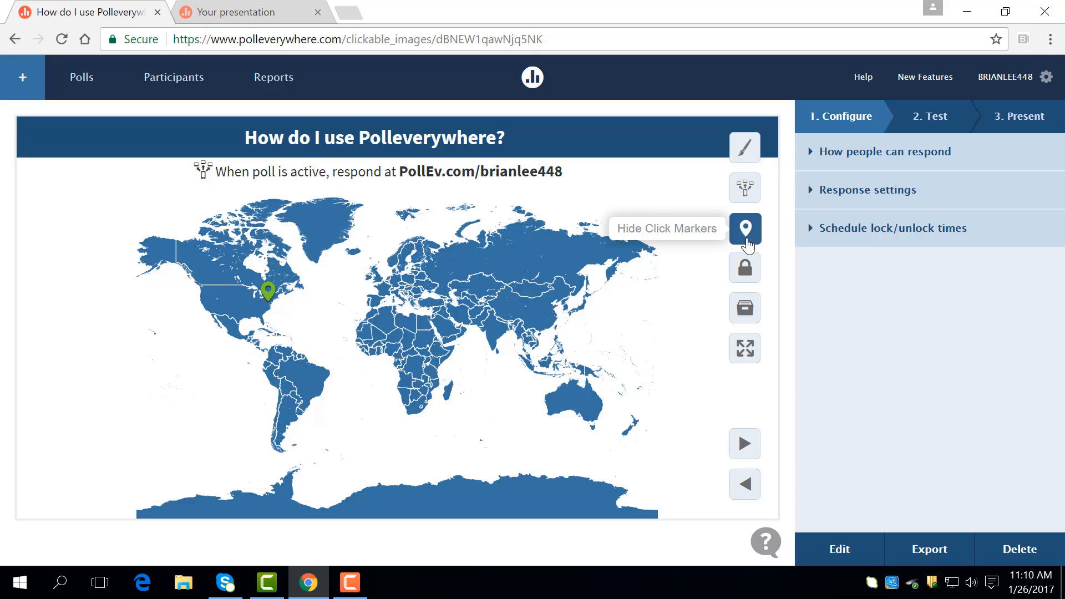
click(746, 230)
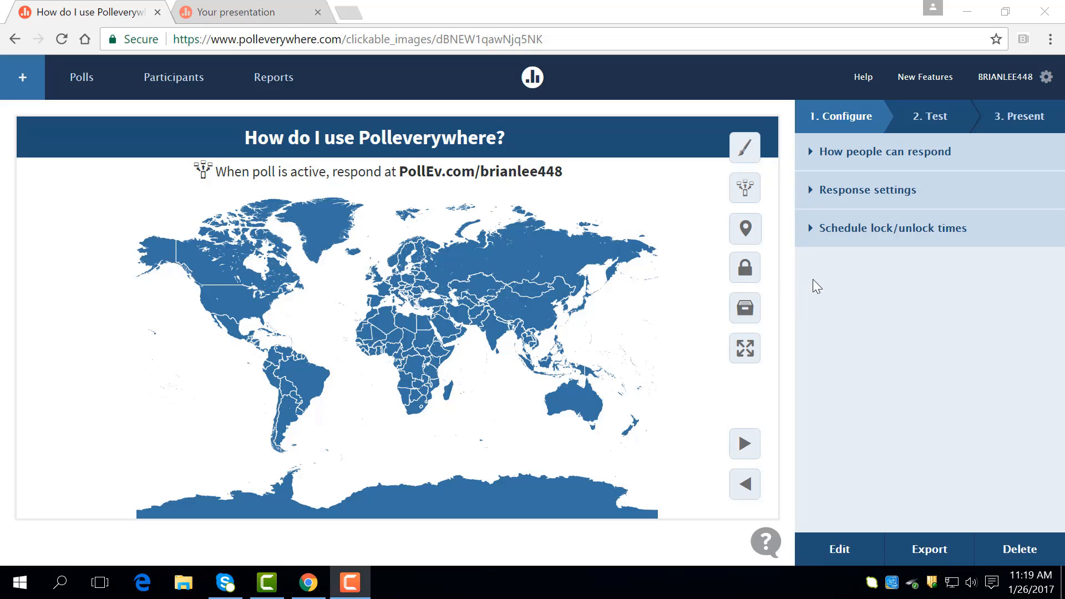
click(752, 280)
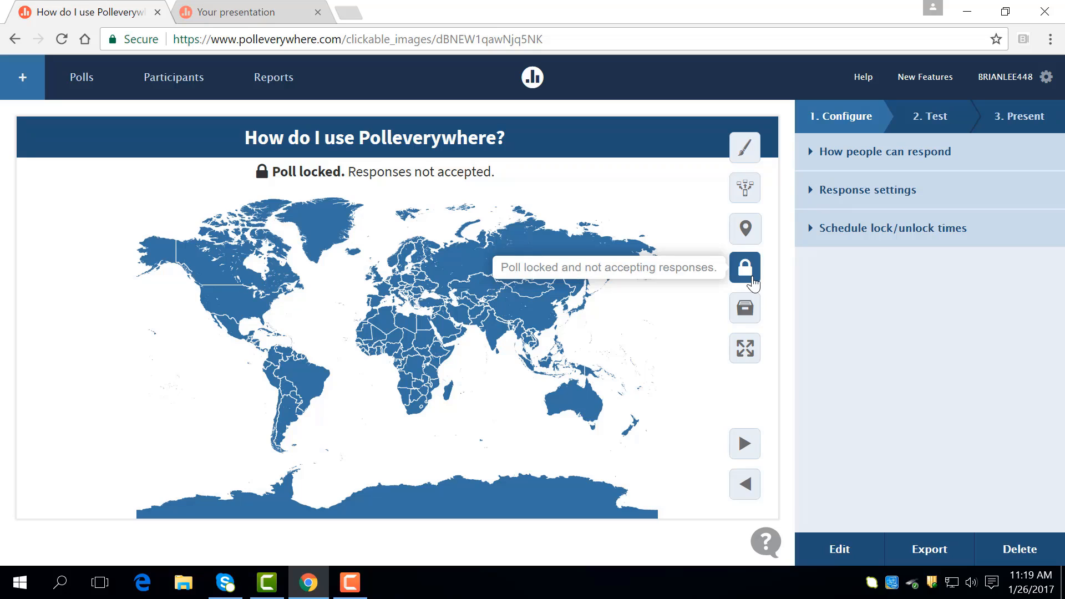
click(752, 281)
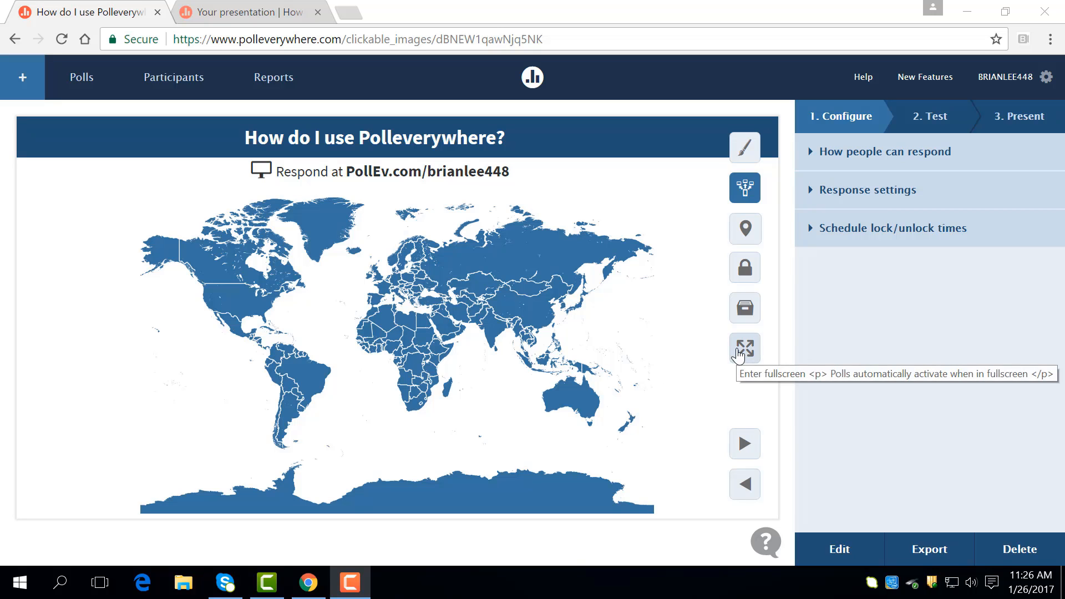
Step: Present the map poll in fullscreen, then exit fullscreen
click(738, 349)
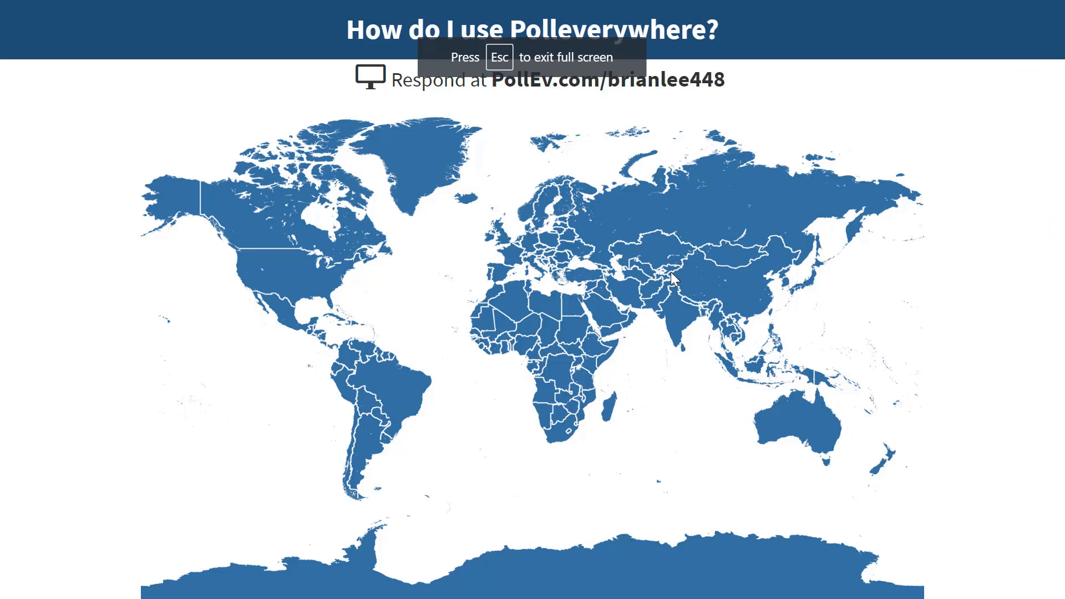
mouse_move(1046, 327)
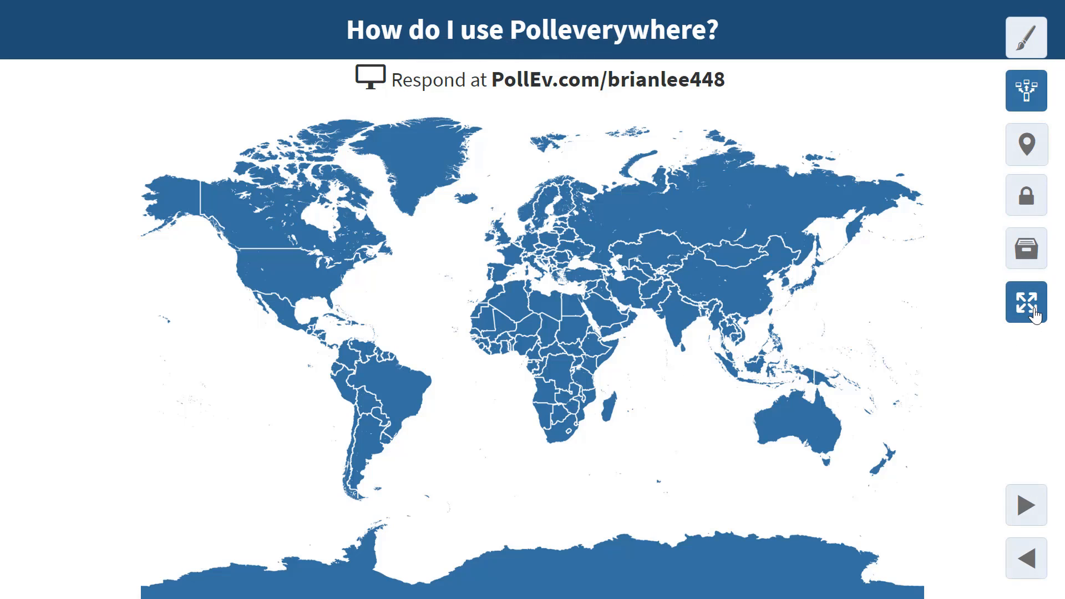
click(1033, 311)
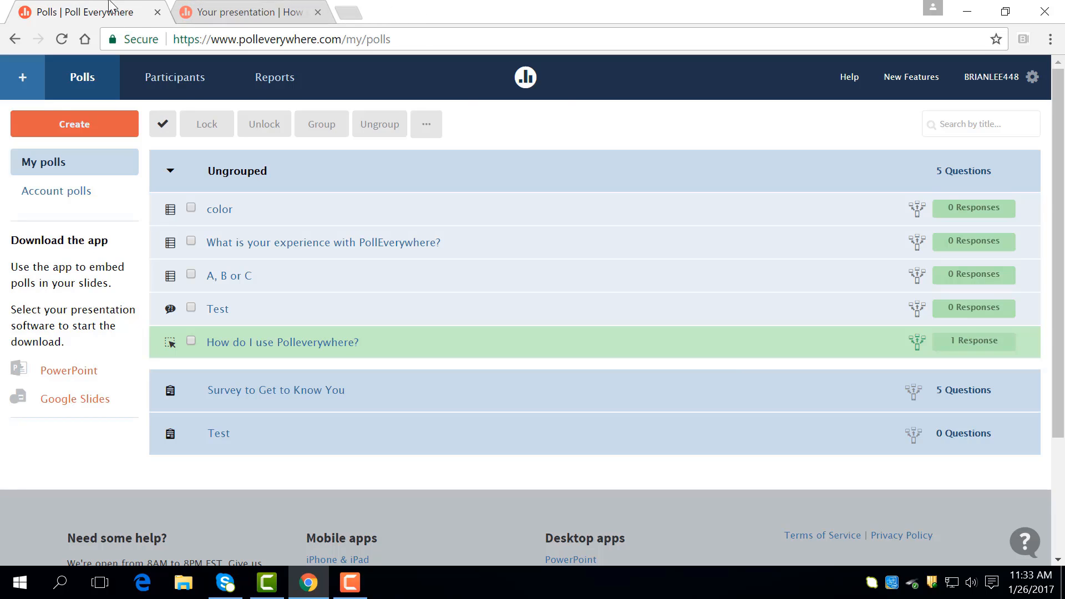
Step: Start a new survey titled 'Survey Title'
click(61, 123)
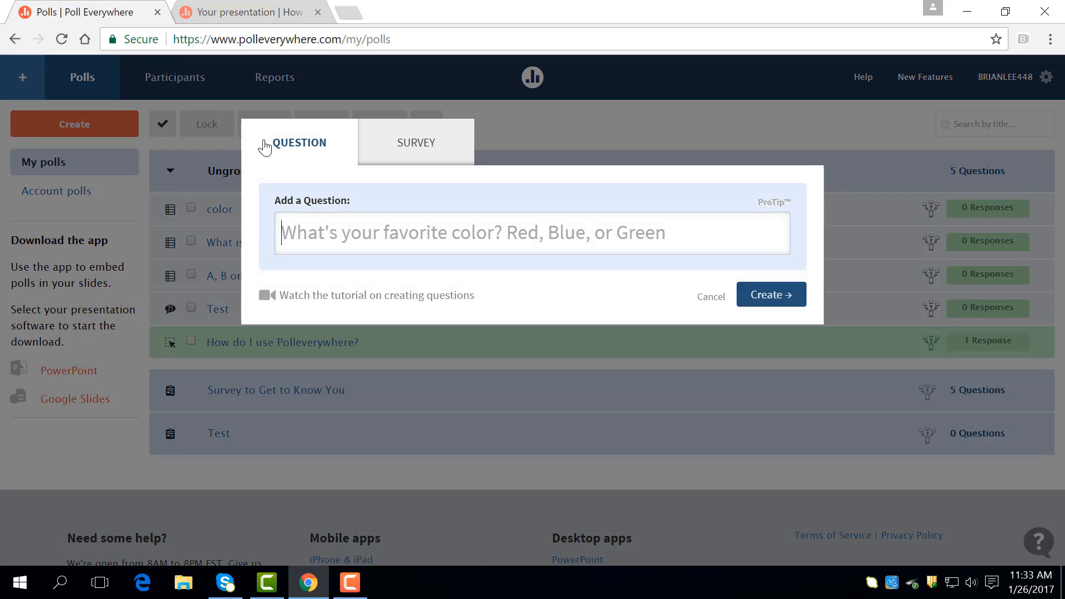
click(412, 144)
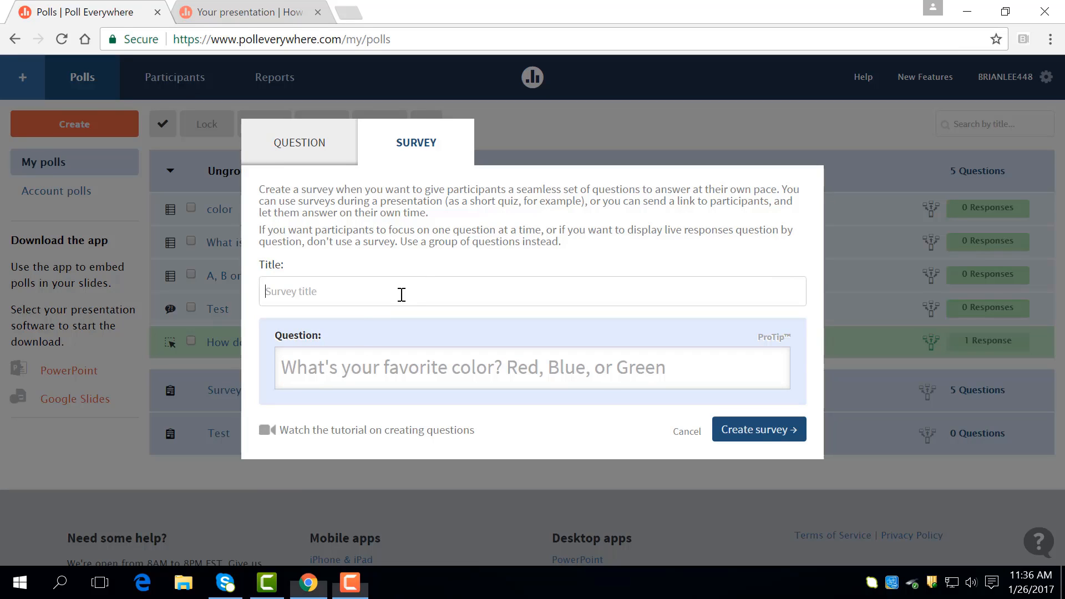
click(399, 293)
text(Surv)
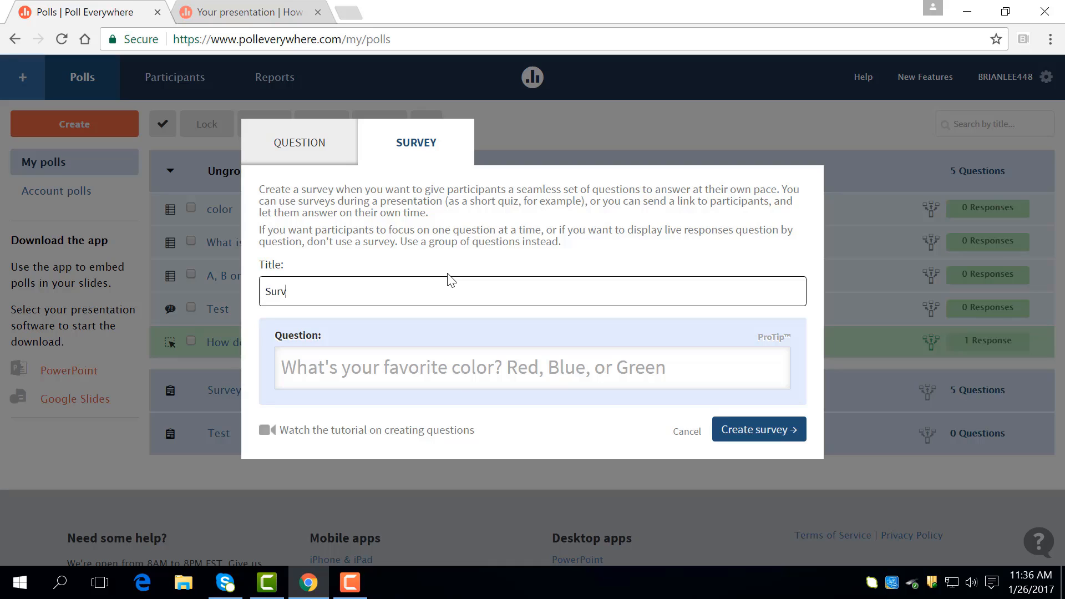
text(ey Title)
Step: Add 'Question 1' with answer choices 1 and 2
click(418, 369)
text(Question 1)
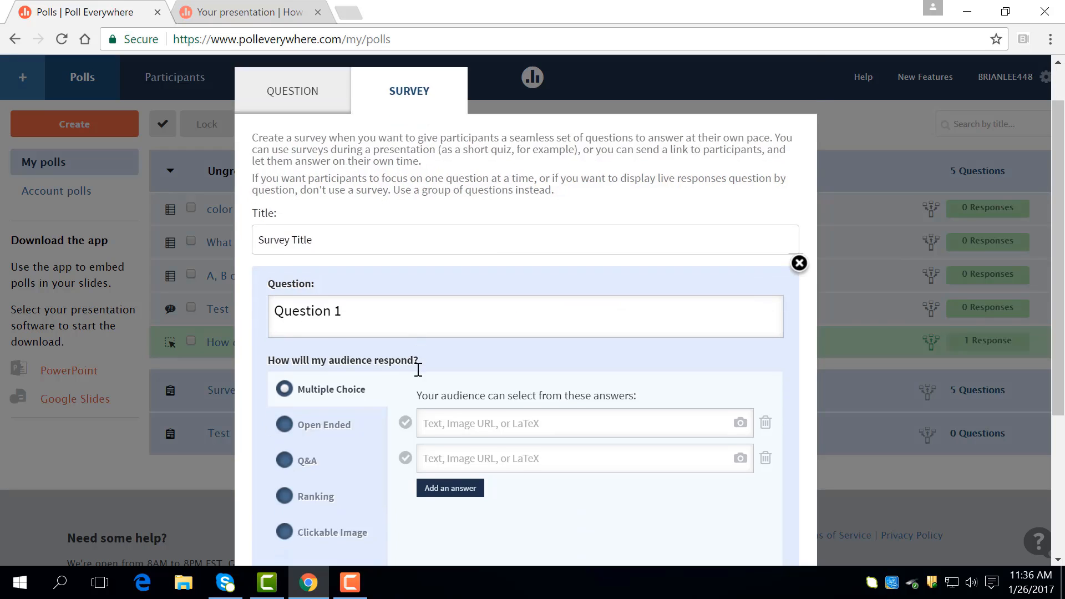
scroll(416, 368, down, 3)
click(484, 308)
text(1)
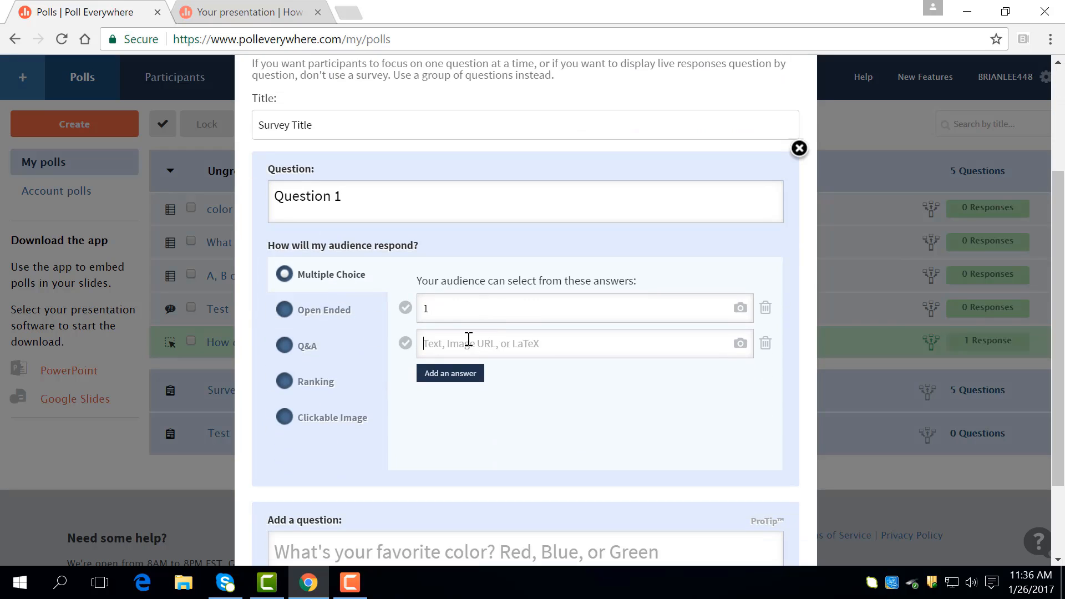
click(468, 343)
text(2)
scroll(468, 344, down, 2)
Step: Add 'Question 2' as an open-ended question shown as a Word Cloud
click(348, 433)
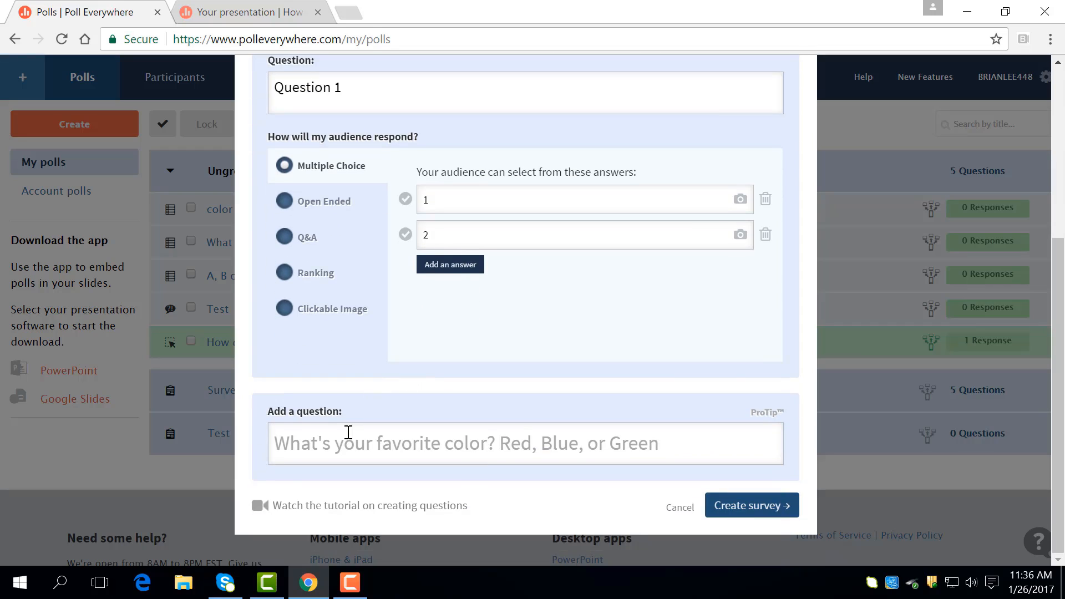
text(Question 2)
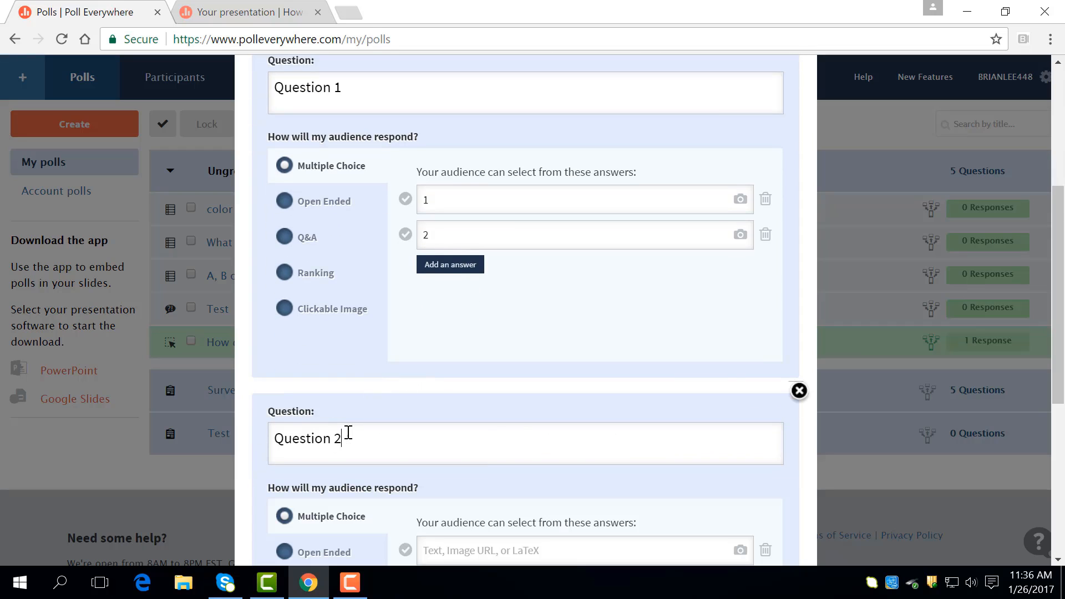
scroll(350, 432, down, 2)
click(340, 469)
scroll(531, 476, down, 5)
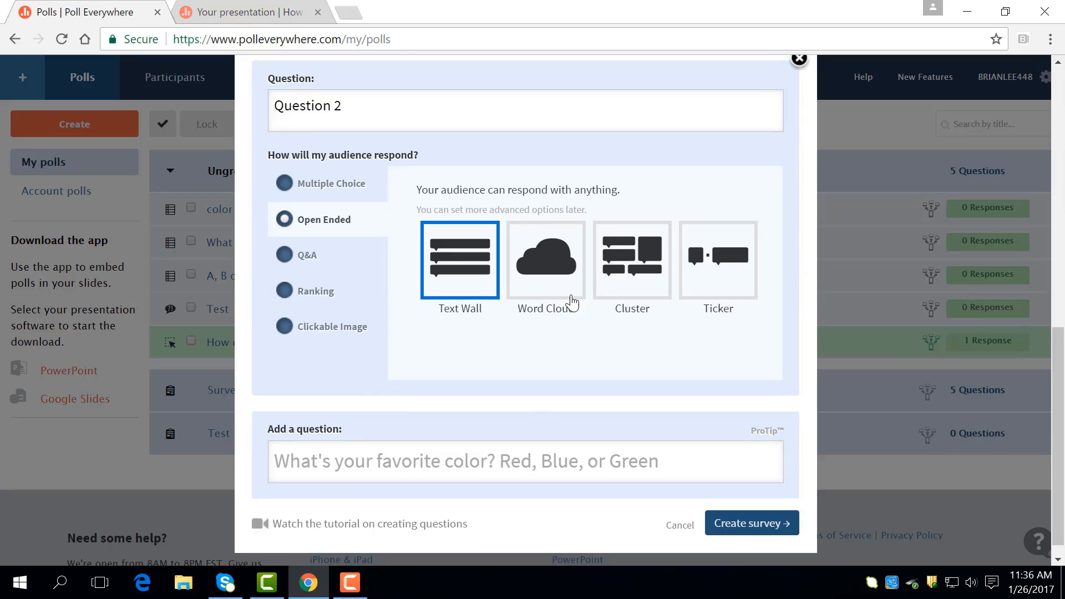
click(571, 277)
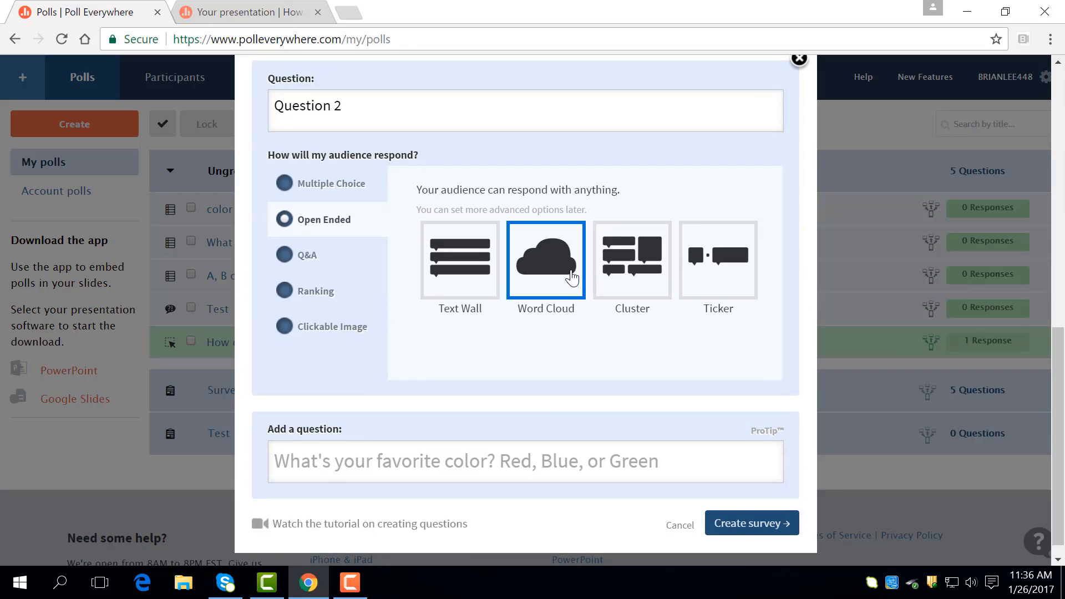
scroll(630, 256, down, 1)
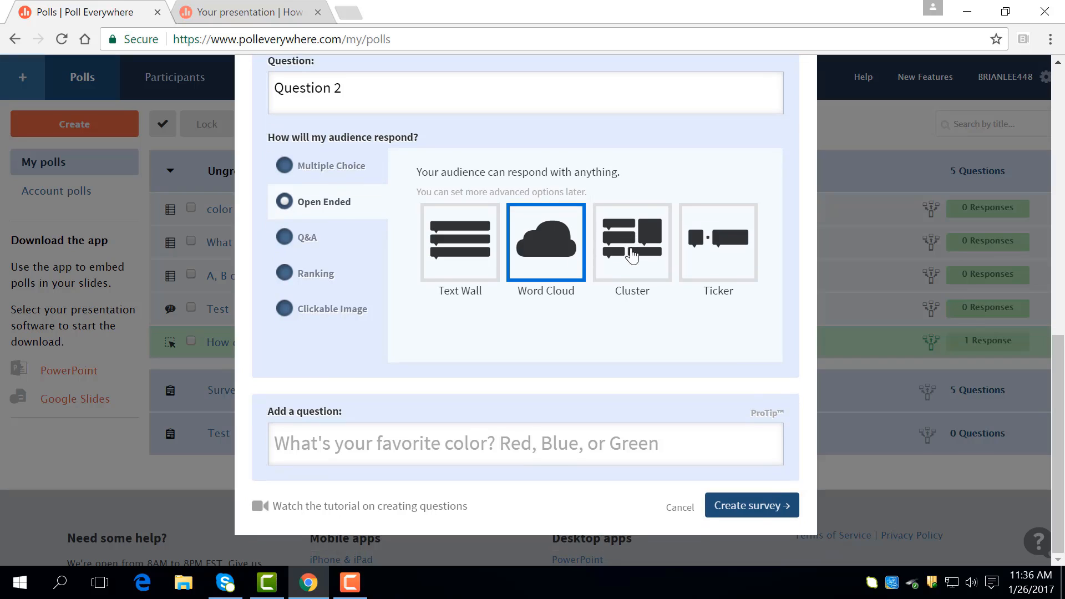
Step: Save the survey, open Survey Title, and expand its presentation view
click(757, 512)
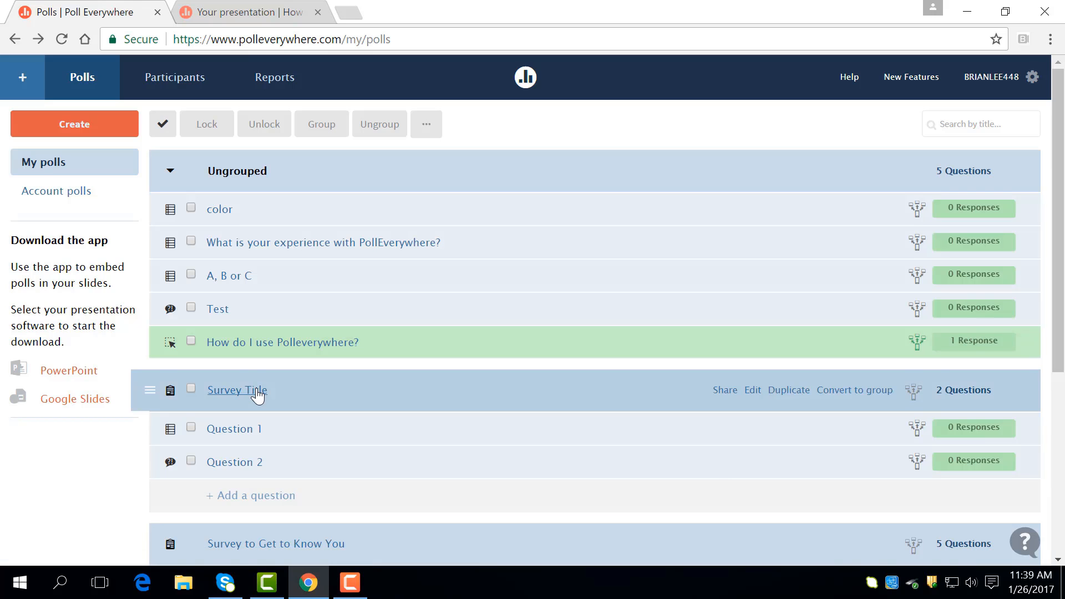
click(256, 390)
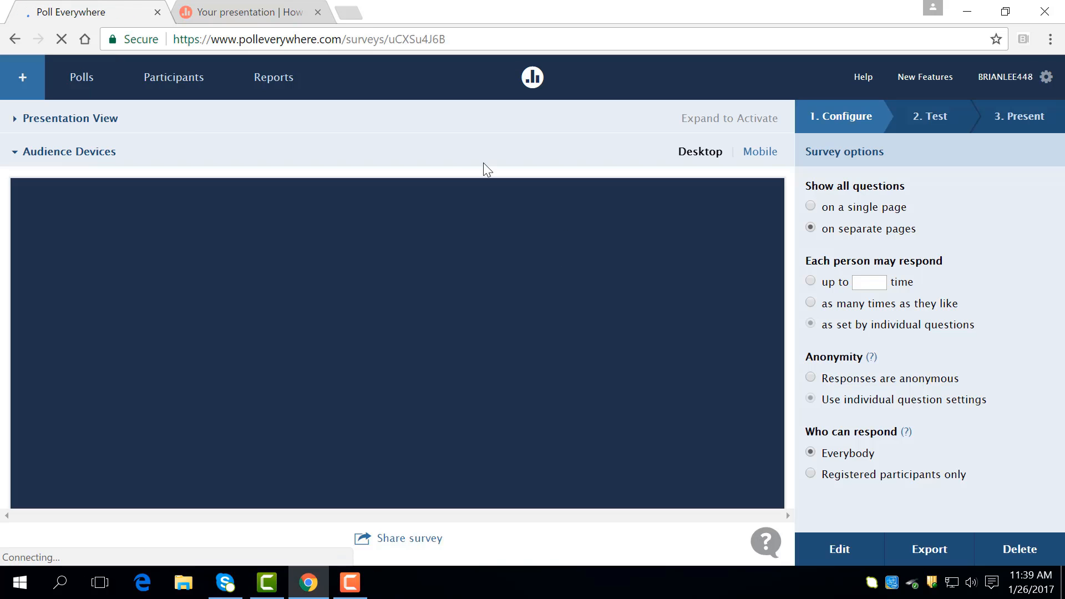
click(181, 121)
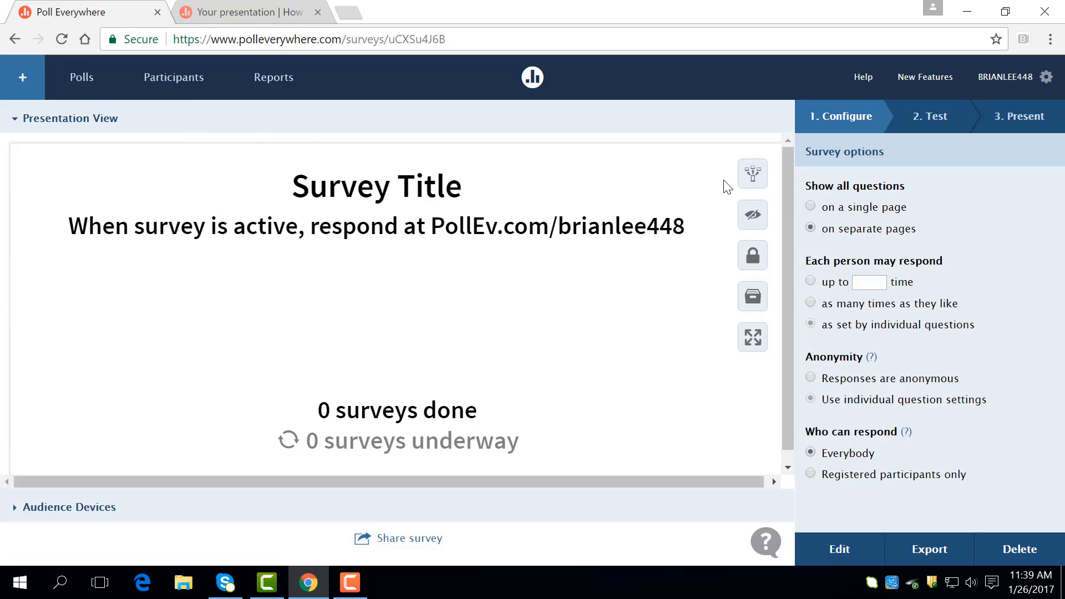